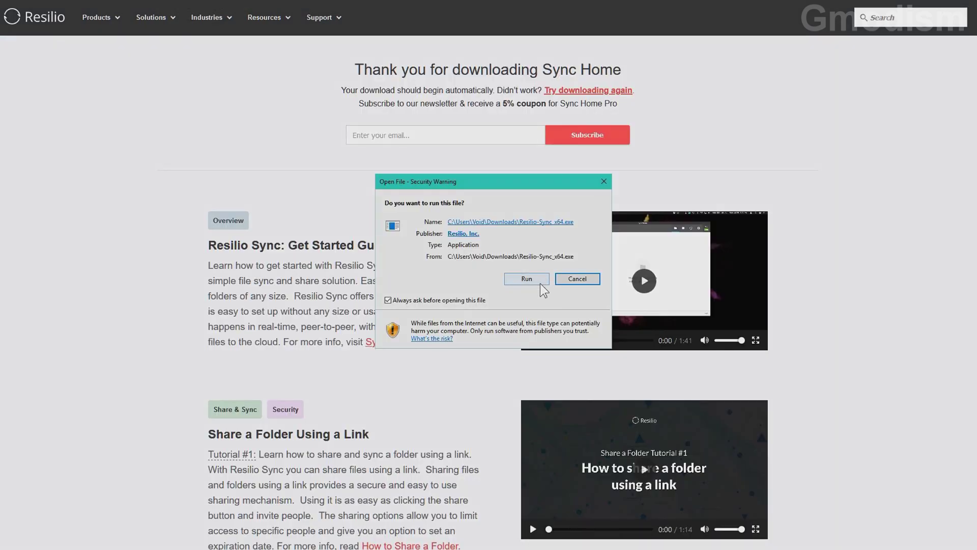
# - Download the 64-bit Windows installer from the Resilio website
pyautogui.click(531, 278)
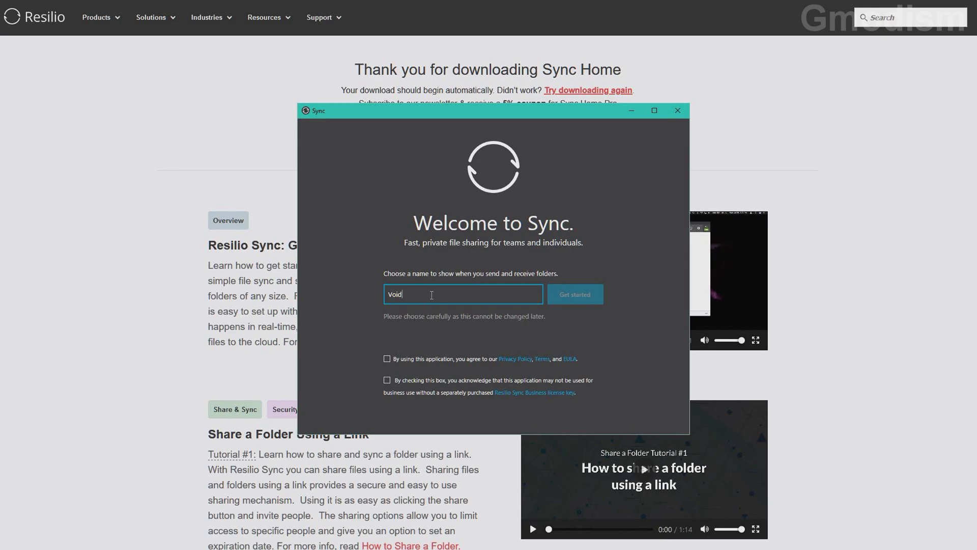
# - Accept the privacy policy, terms and EULA, confirm non-business use, and get started
pyautogui.click(336, 316)
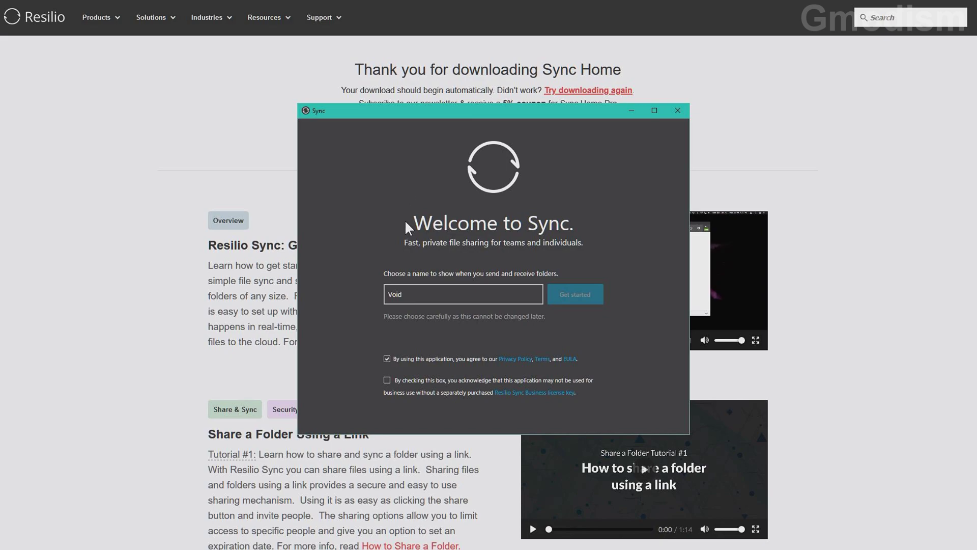
pyautogui.click(388, 381)
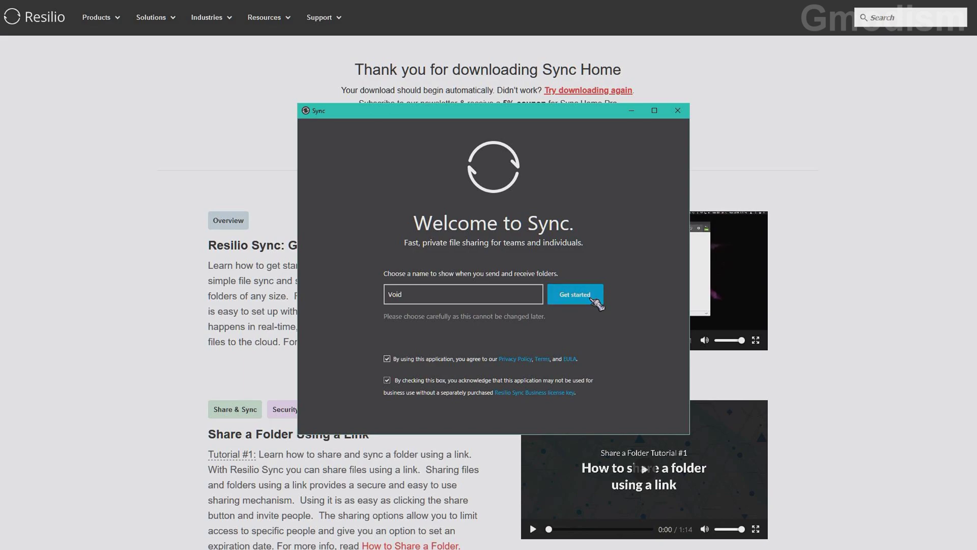
pyautogui.click(585, 298)
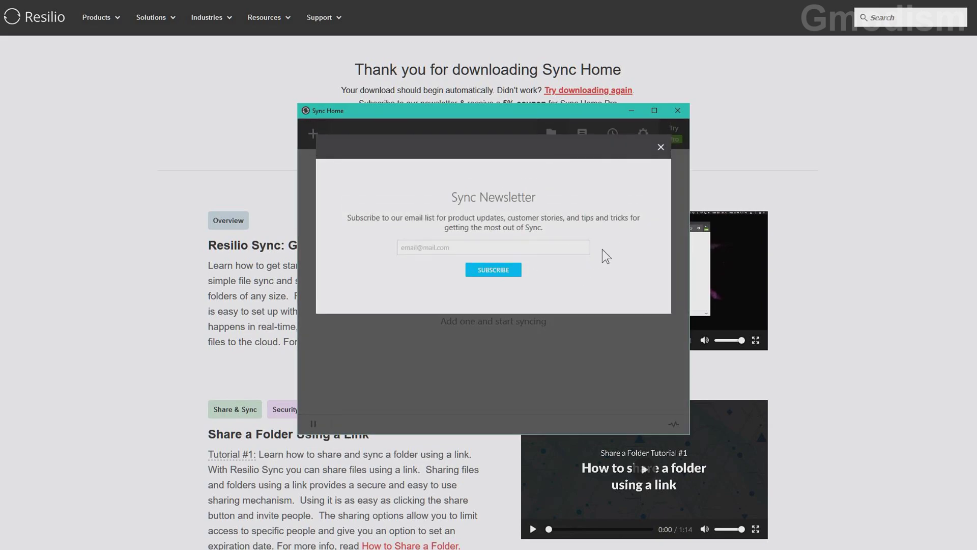
# - Close the Sync Newsletter signup overlay
pyautogui.click(660, 146)
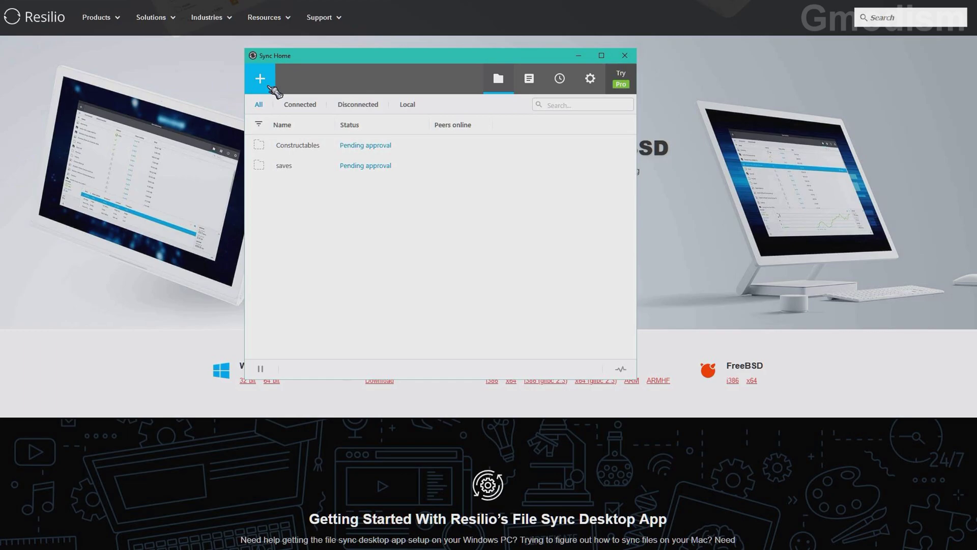
# - Add C:\Void\GmodismAssets as a Standard folder and give its share link Read & Write access
pyautogui.click(268, 88)
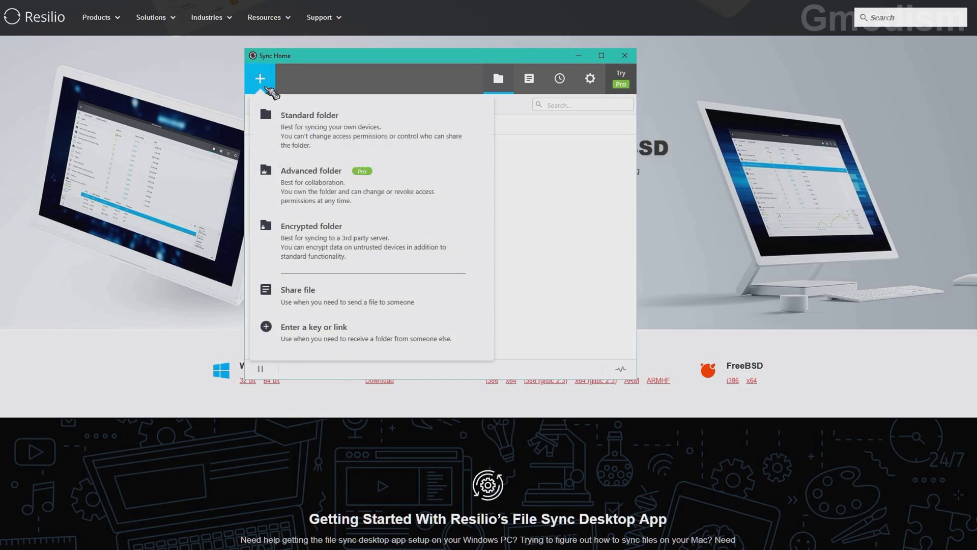
pyautogui.click(462, 130)
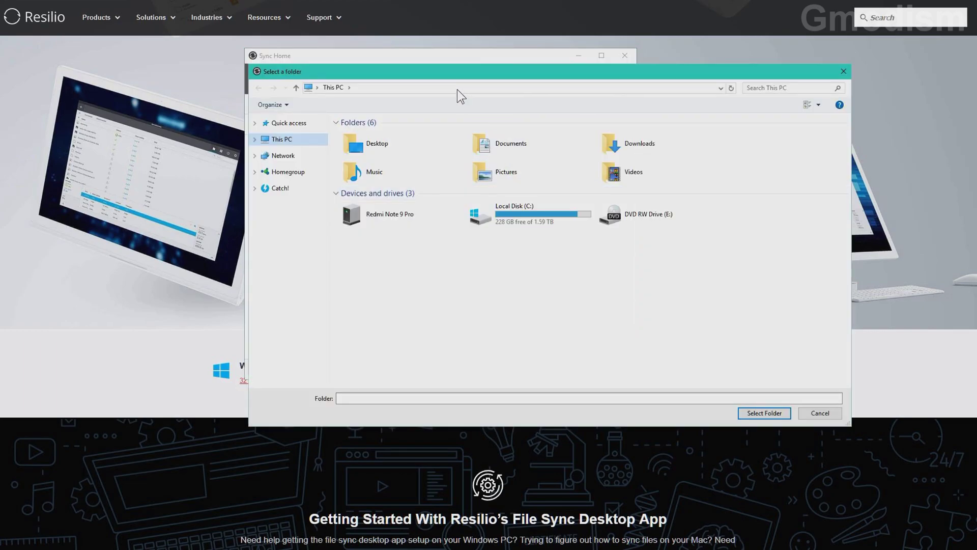
pyautogui.click(457, 90)
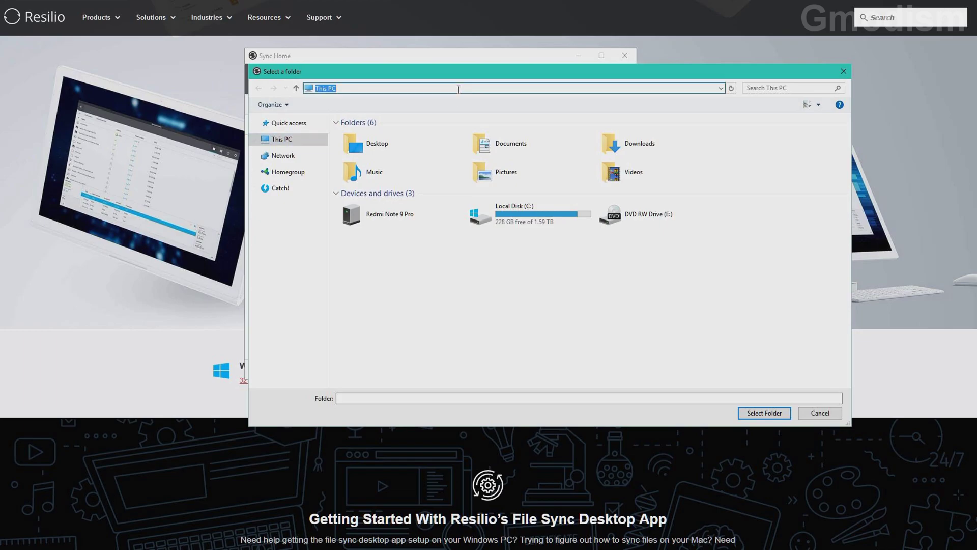
pyautogui.hotkey('ctrl', 'v')
pyautogui.press('Return')
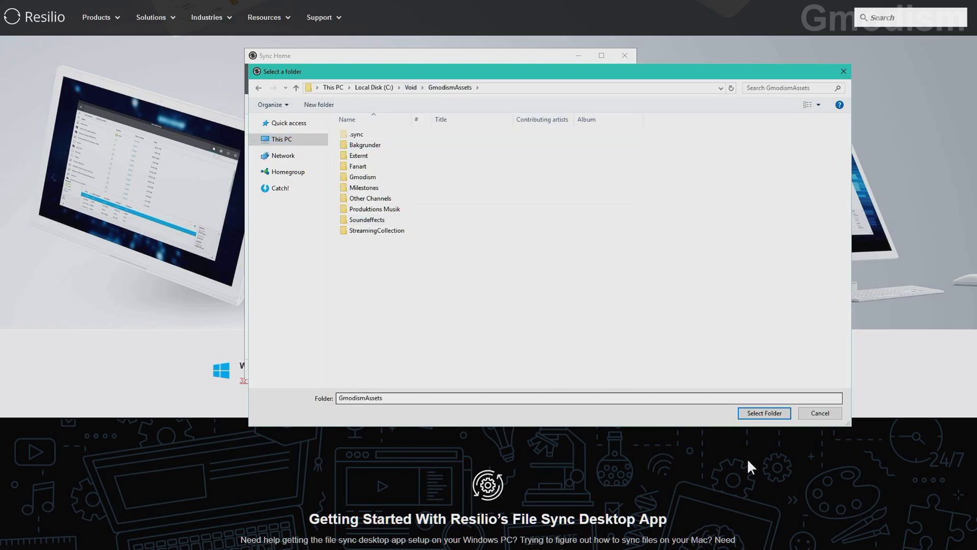
pyautogui.click(769, 412)
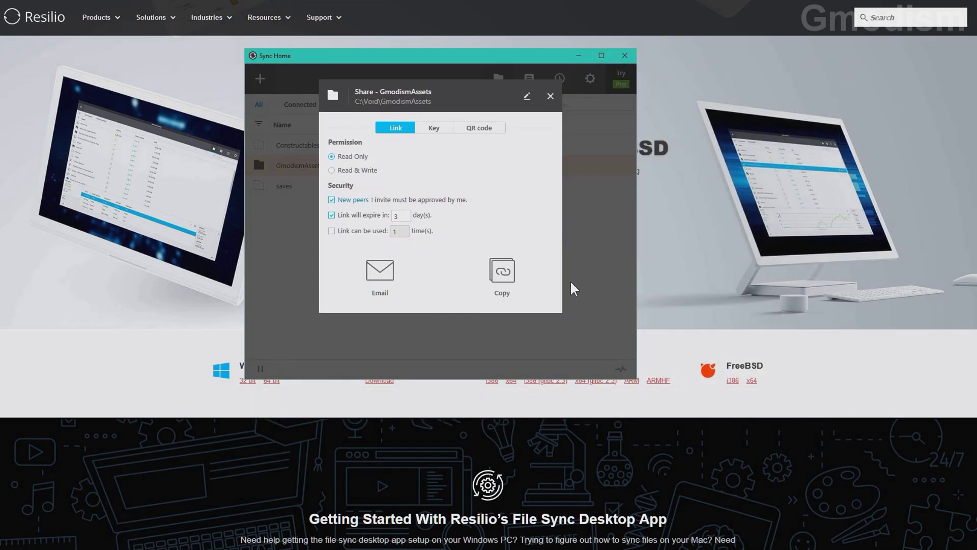
pyautogui.click(332, 170)
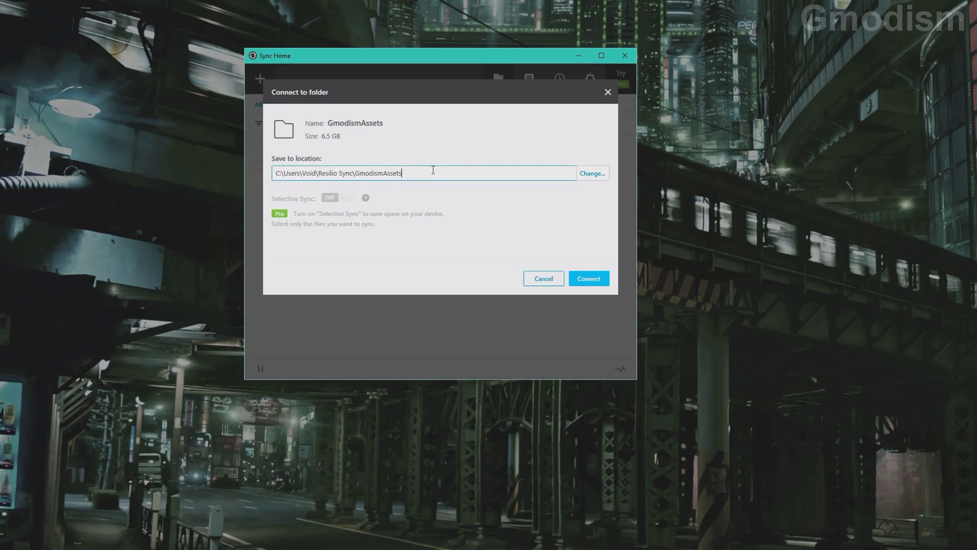
# - Connect GmodismAssets with save location C:\Void\GmodismAssets, confirming the folder isn't empty
pyautogui.moveTo(430, 171); pyautogui.dragTo(216, 178)
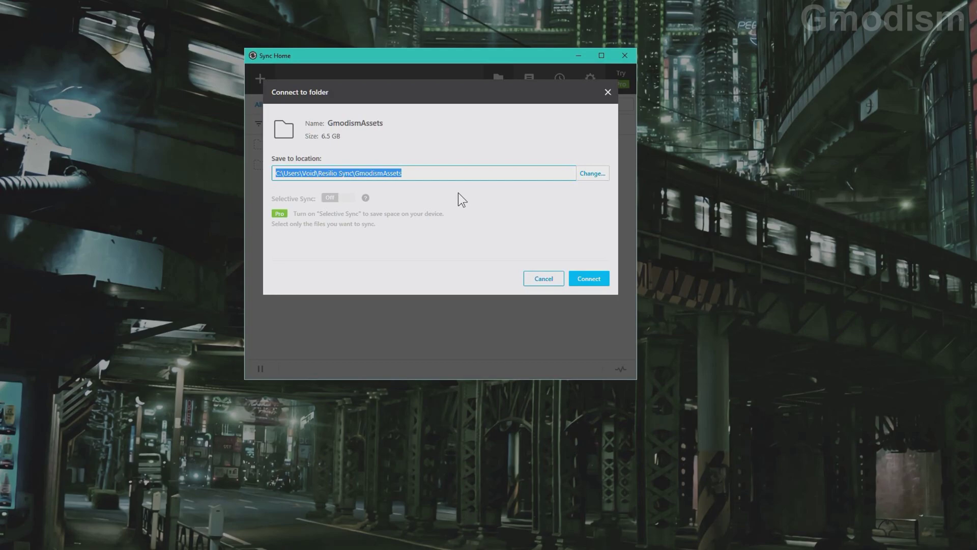
pyautogui.write('C:\\Void\\GmodismAssets')
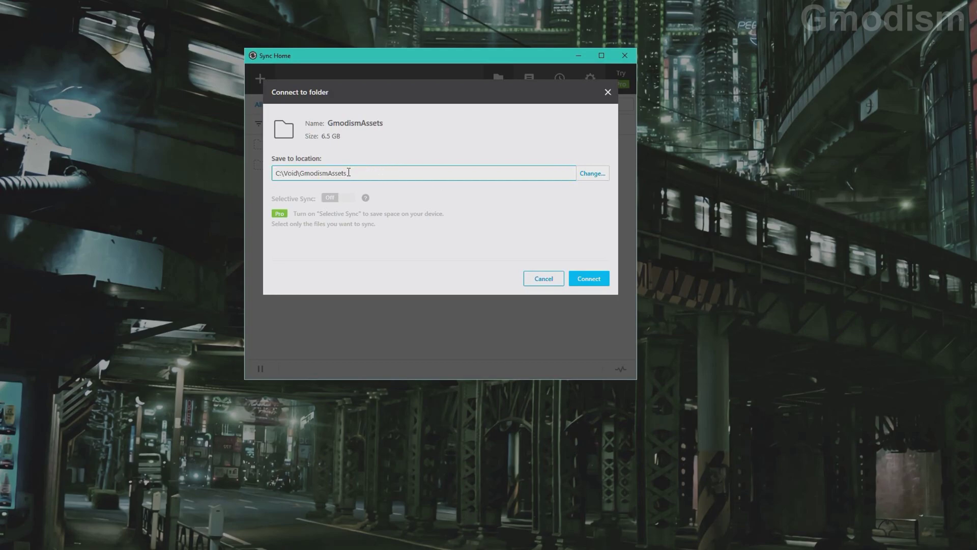
pyautogui.moveTo(381, 171); pyautogui.dragTo(275, 173)
pyautogui.click(377, 172)
pyautogui.moveTo(377, 171); pyautogui.dragTo(272, 178)
pyautogui.click(381, 171)
pyautogui.moveTo(413, 172); pyautogui.dragTo(214, 180)
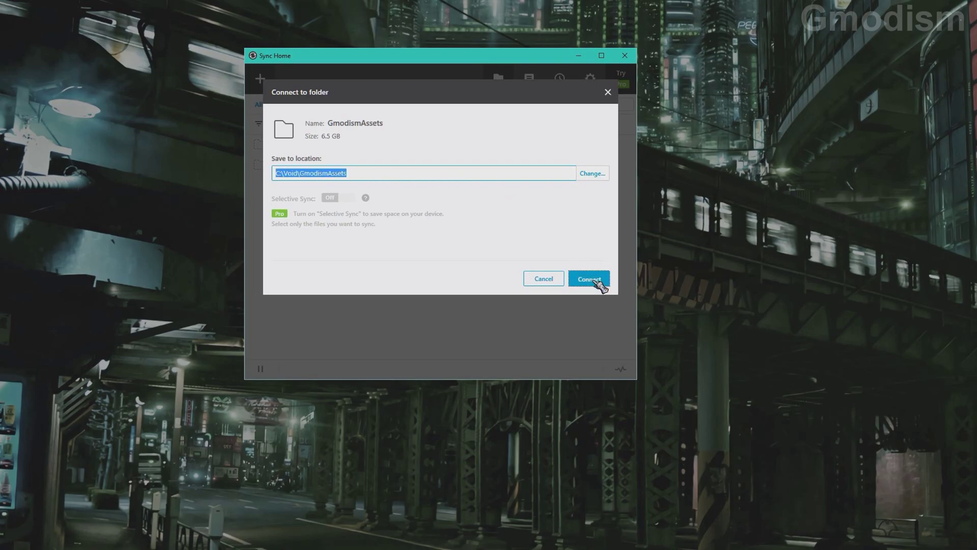
pyautogui.click(594, 280)
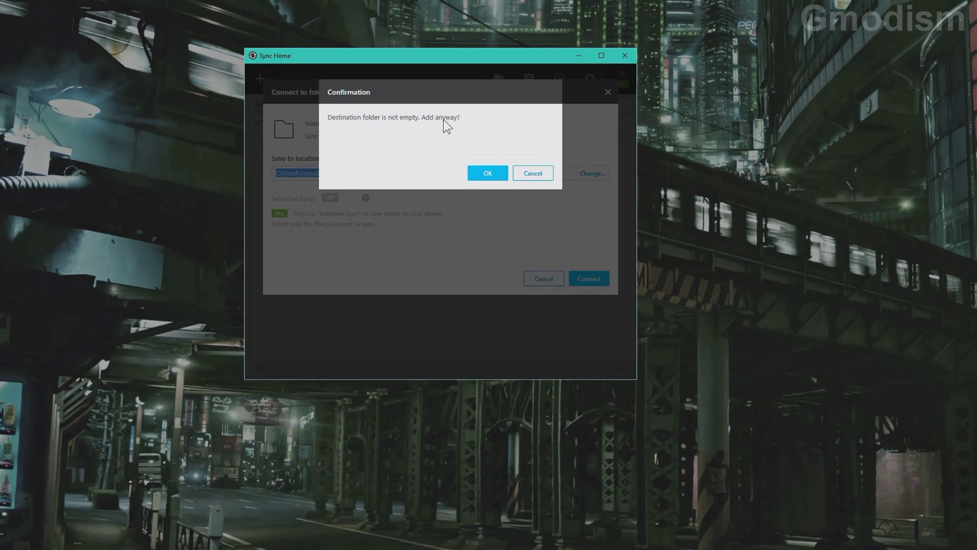
pyautogui.click(495, 175)
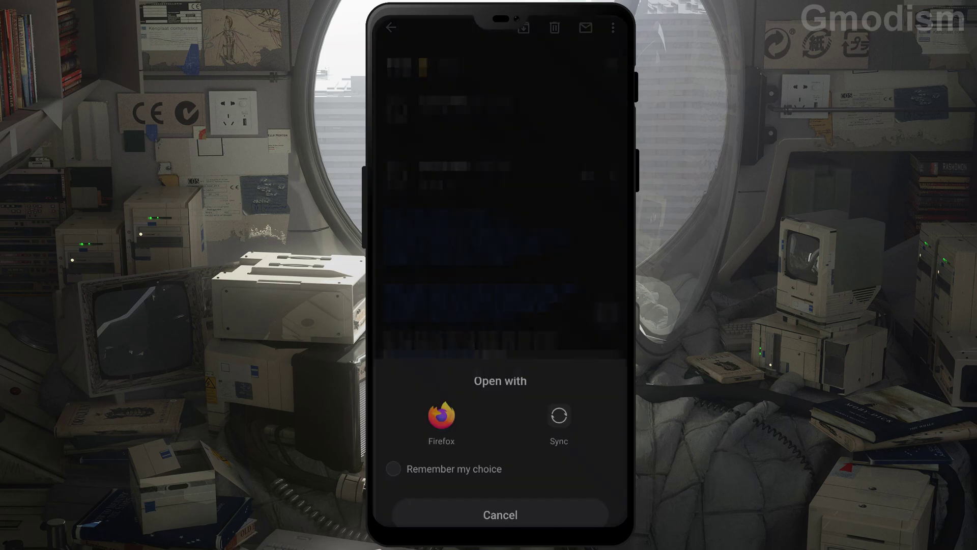
# - Open the GmodismAssets share link on the phone and leave Selective sync off in its details
pyautogui.click(559, 415)
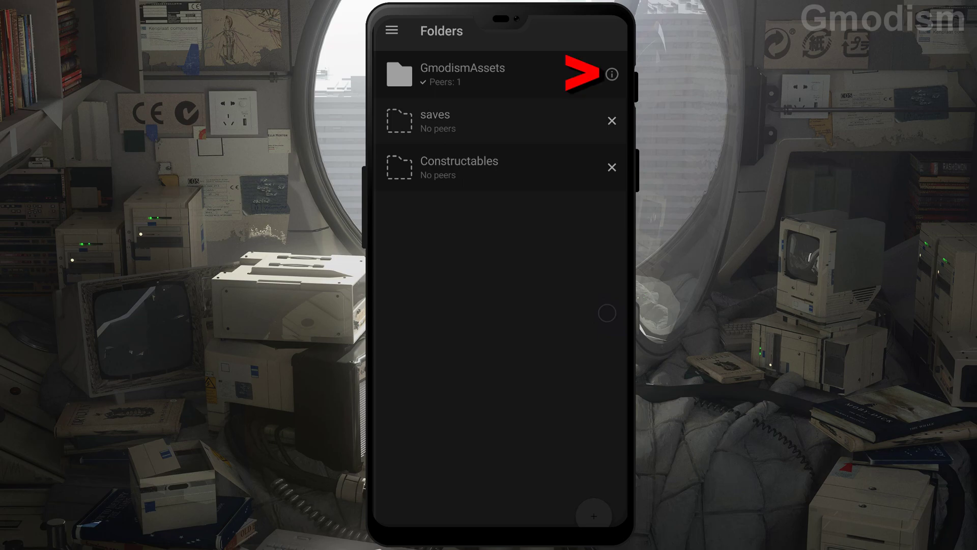
pyautogui.click(611, 75)
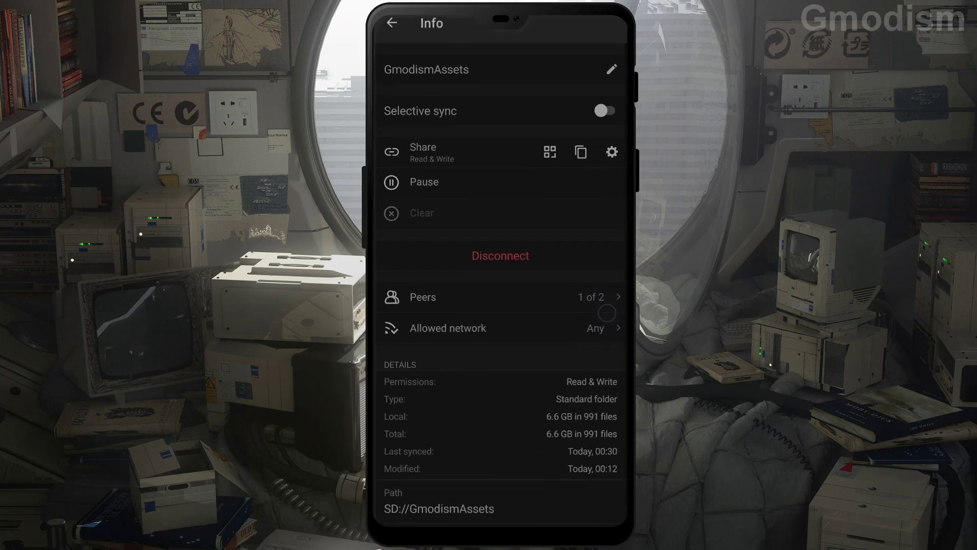
pyautogui.click(604, 111)
pyautogui.click(604, 111)
pyautogui.press('Escape')
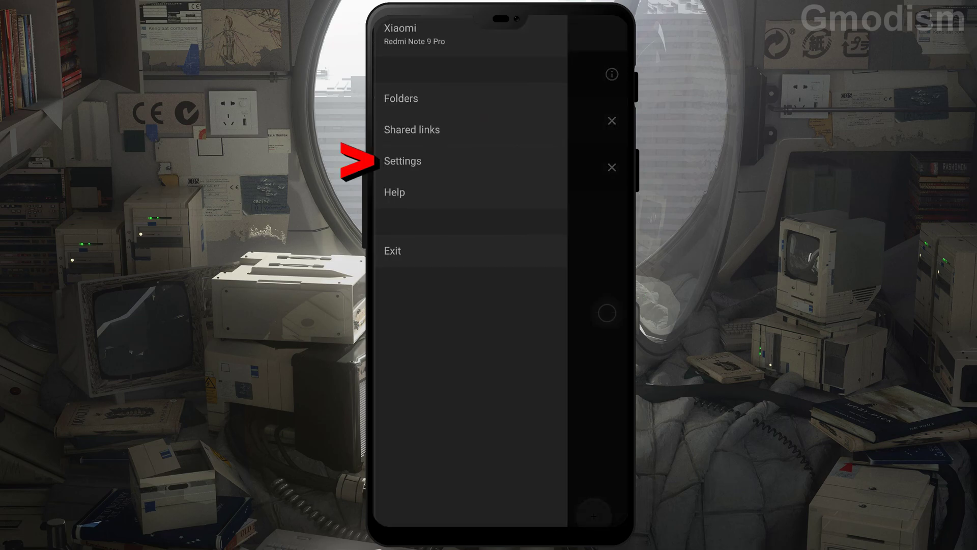
# - Review the mobile app's Advanced storage and default folder location settings, then go back
pyautogui.click(403, 160)
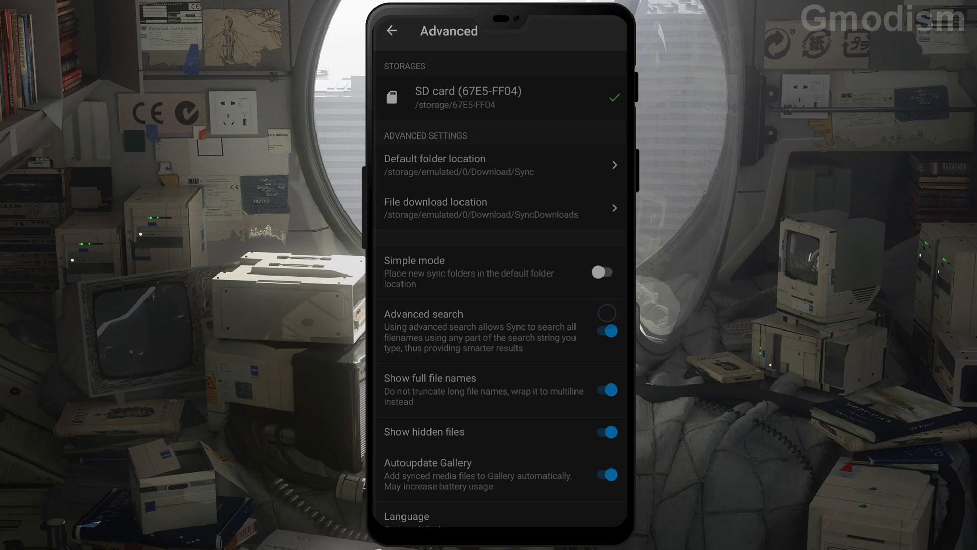
pyautogui.press('Escape')
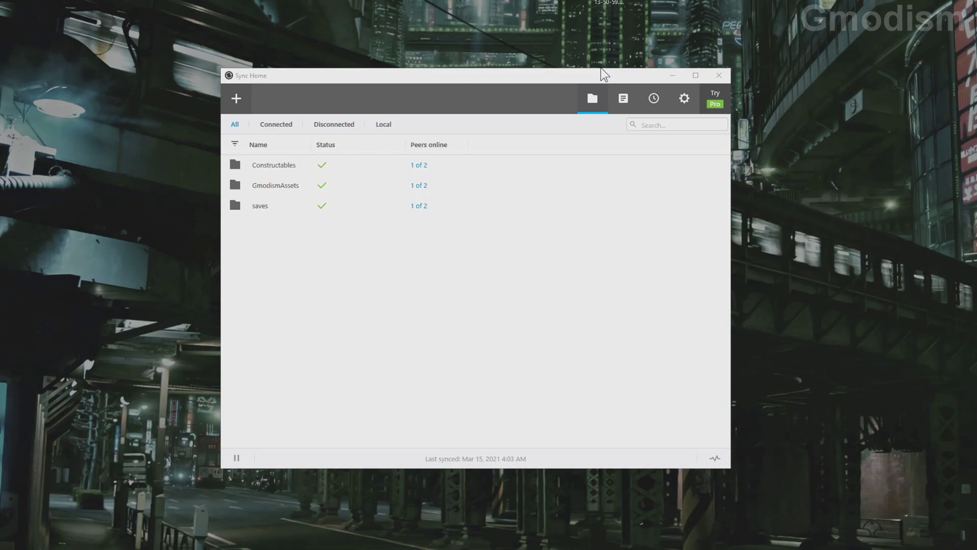
pyautogui.click(425, 171)
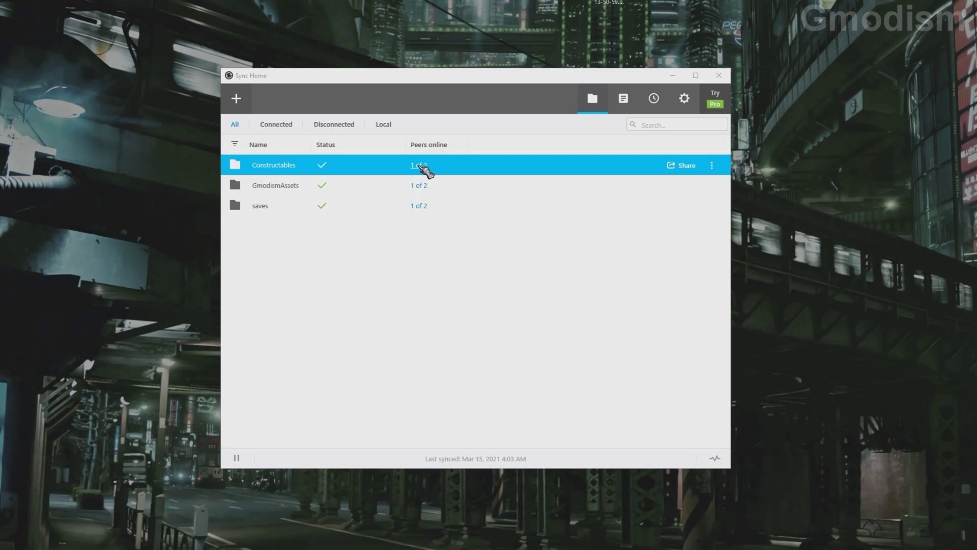
pyautogui.click(434, 280)
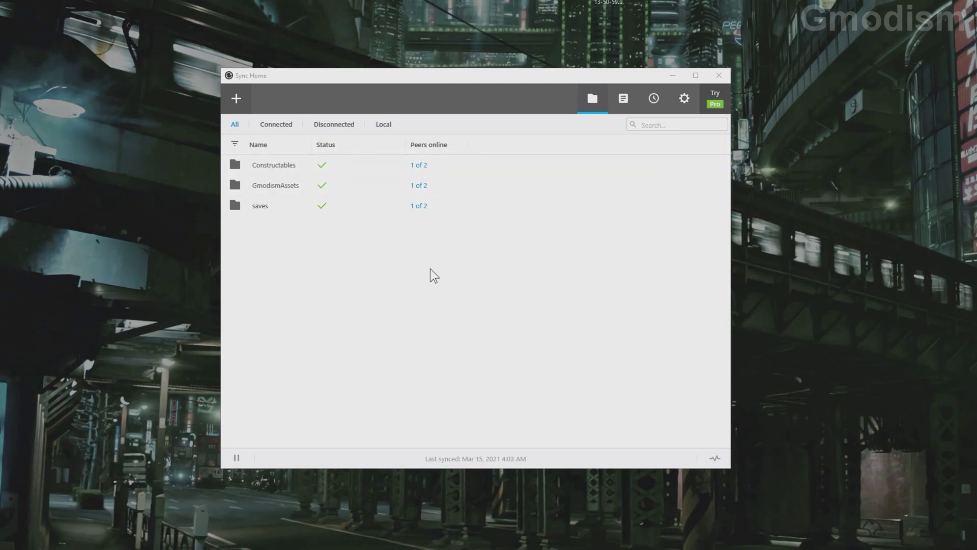